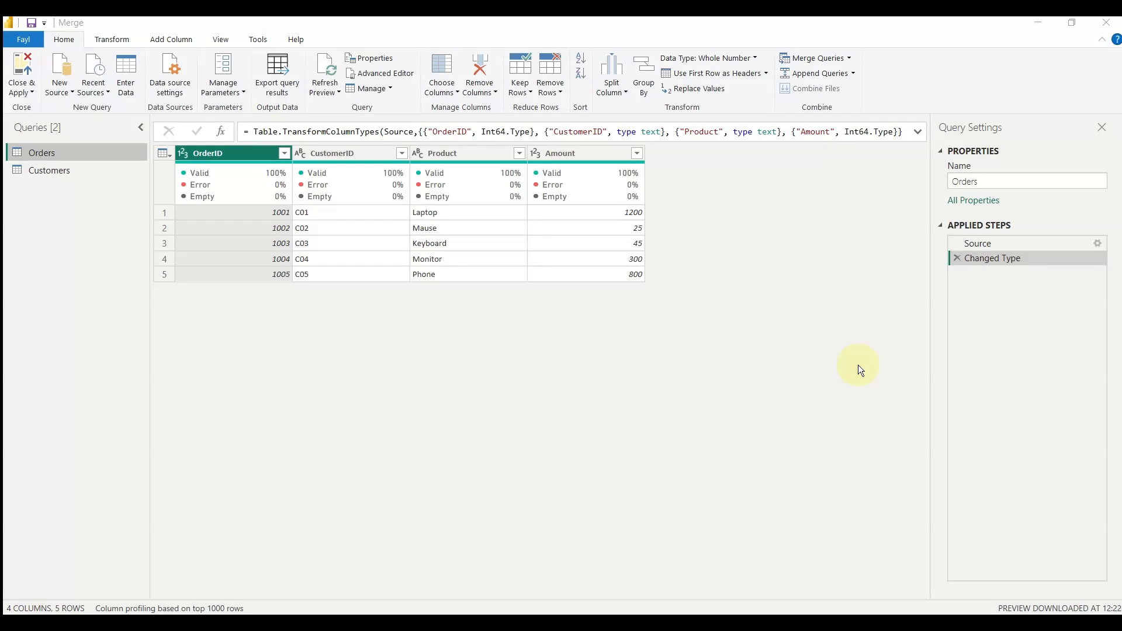
- Compare the columns and rows of the Orders and Customers queries to identify their shared key
{"action": "left_click", "coordinate": [71, 169]}
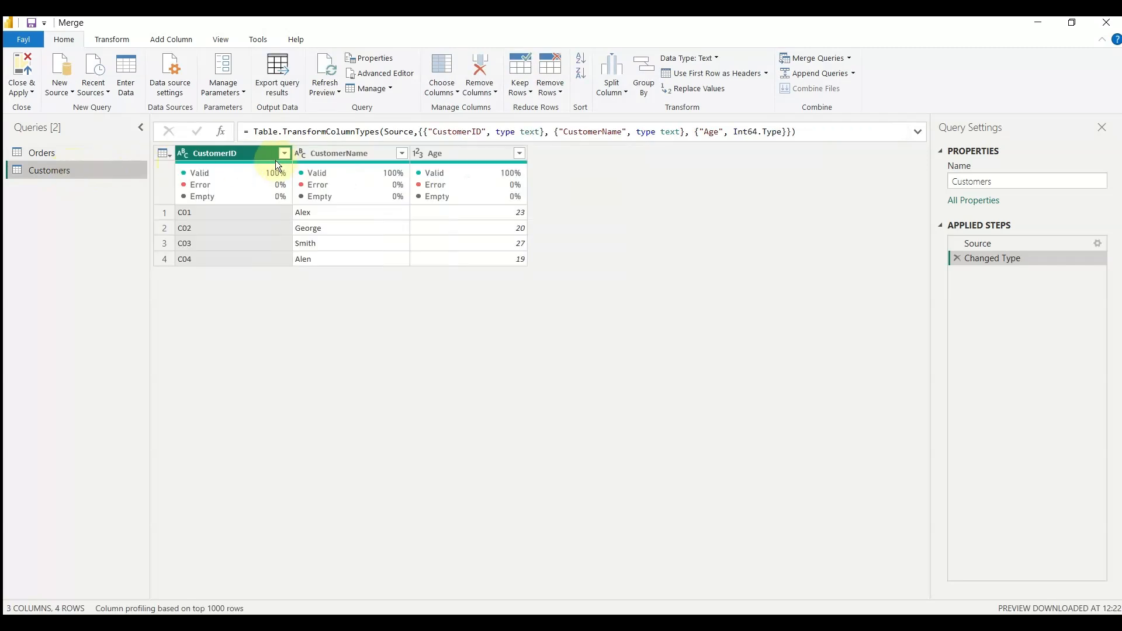
{"action": "left_click", "coordinate": [50, 153]}
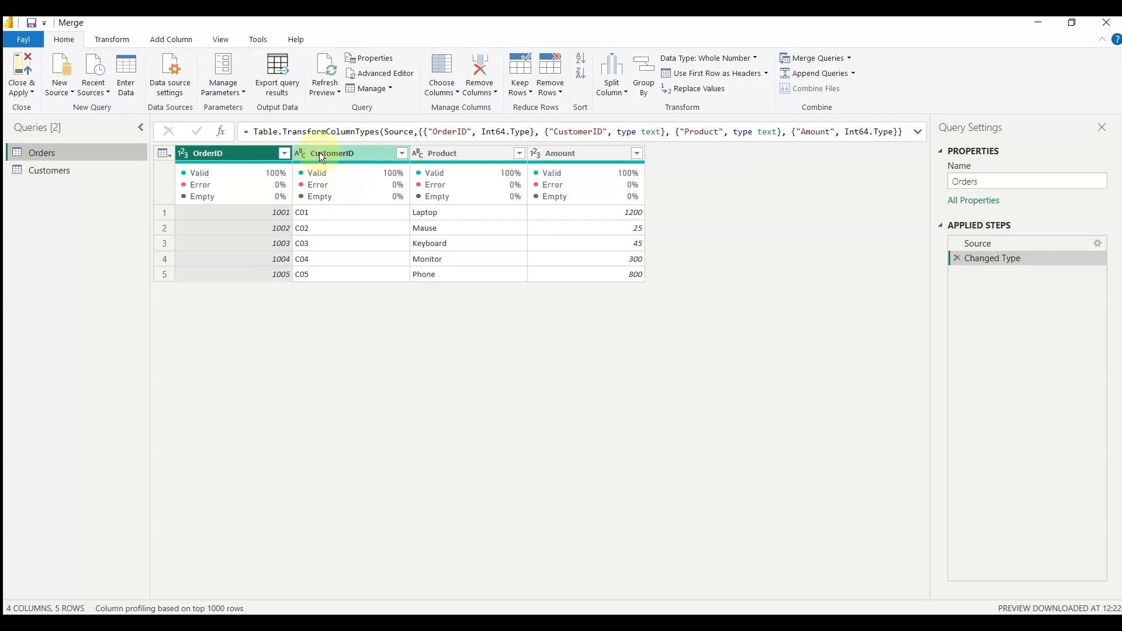
{"action": "left_click", "coordinate": [61, 172]}
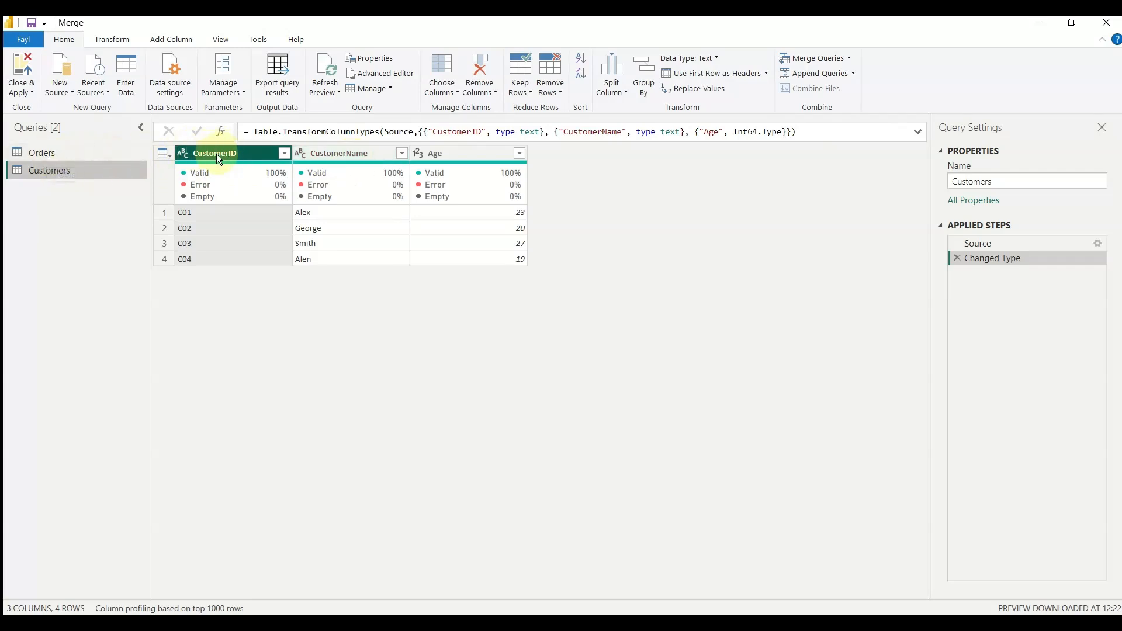
{"action": "left_click", "coordinate": [52, 159]}
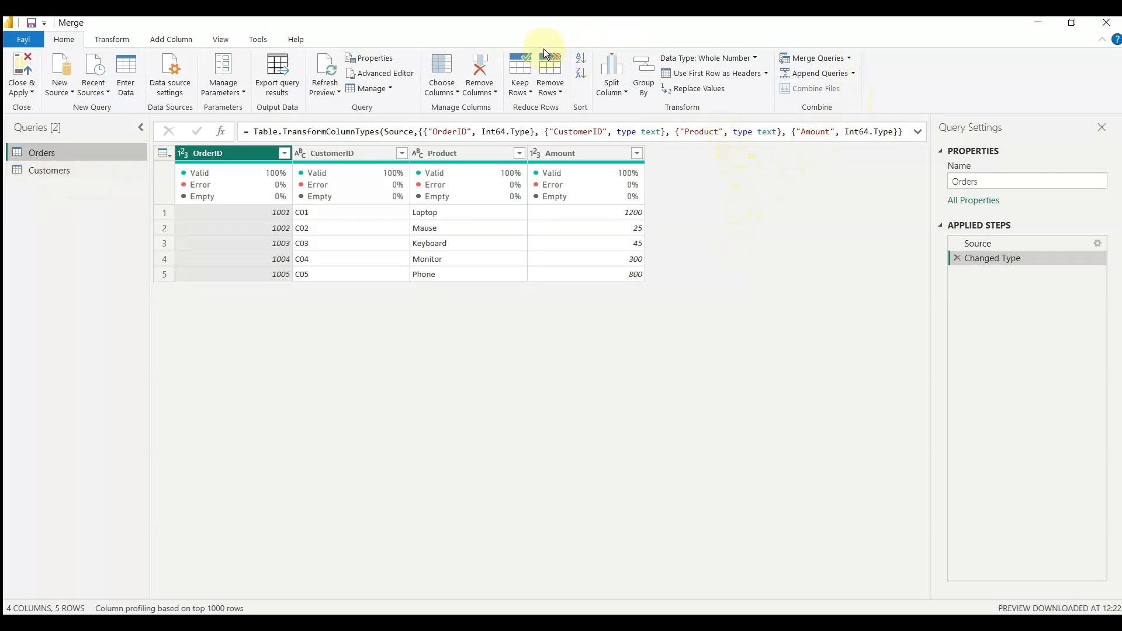
- Set up a merge of the Orders query with Customers, matching on CustomerID in both tables
{"action": "left_click", "coordinate": [848, 59]}
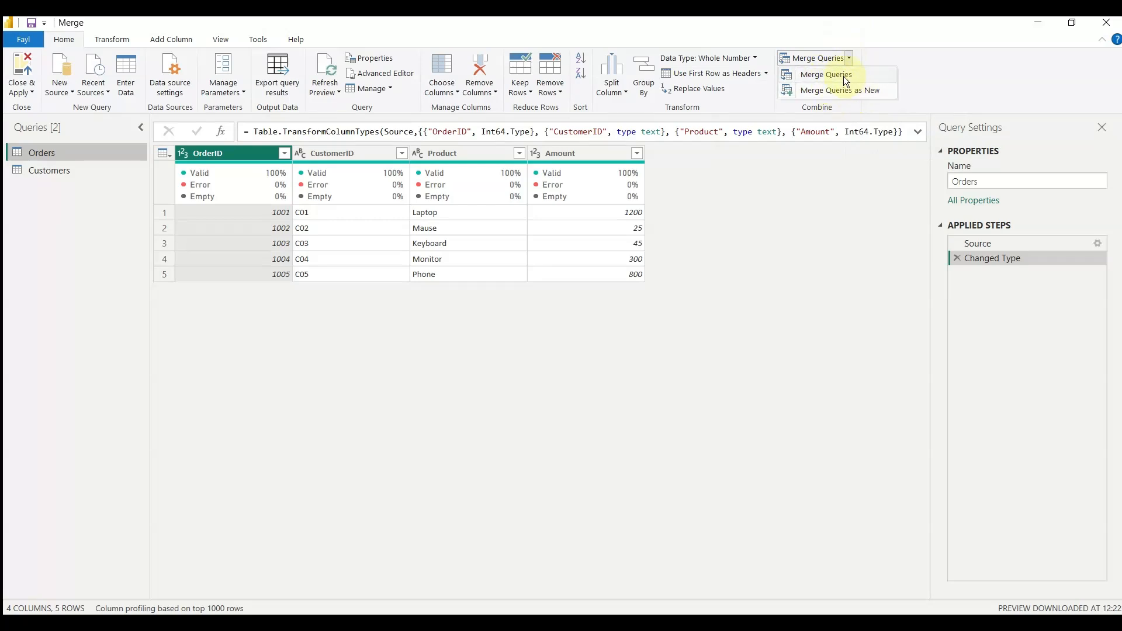
{"action": "left_click", "coordinate": [844, 76]}
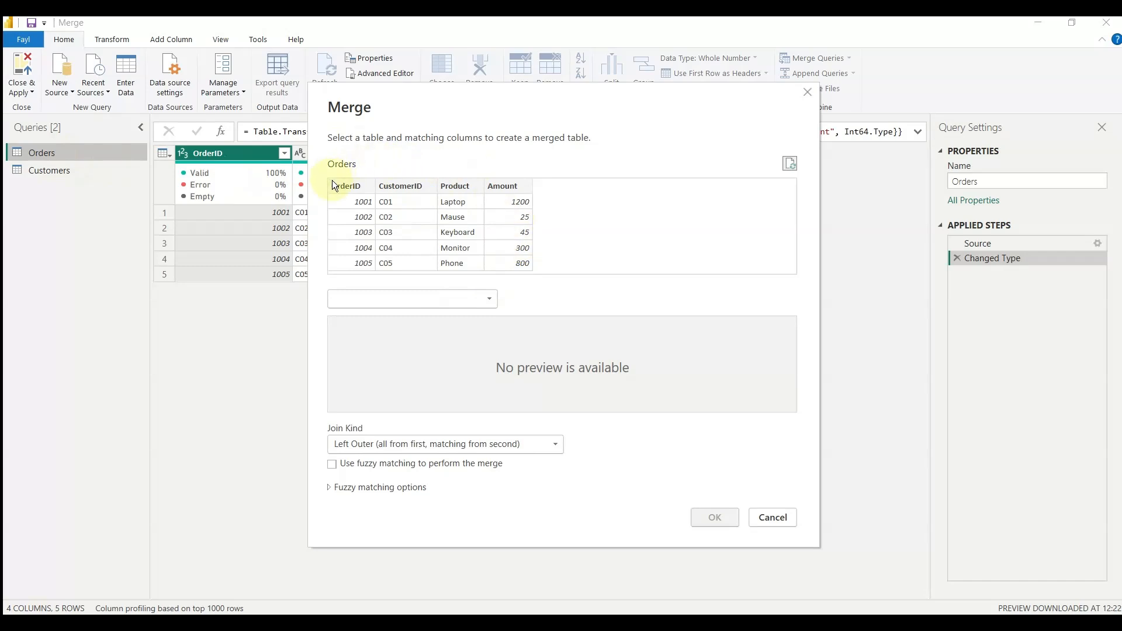
{"action": "left_click", "coordinate": [401, 187]}
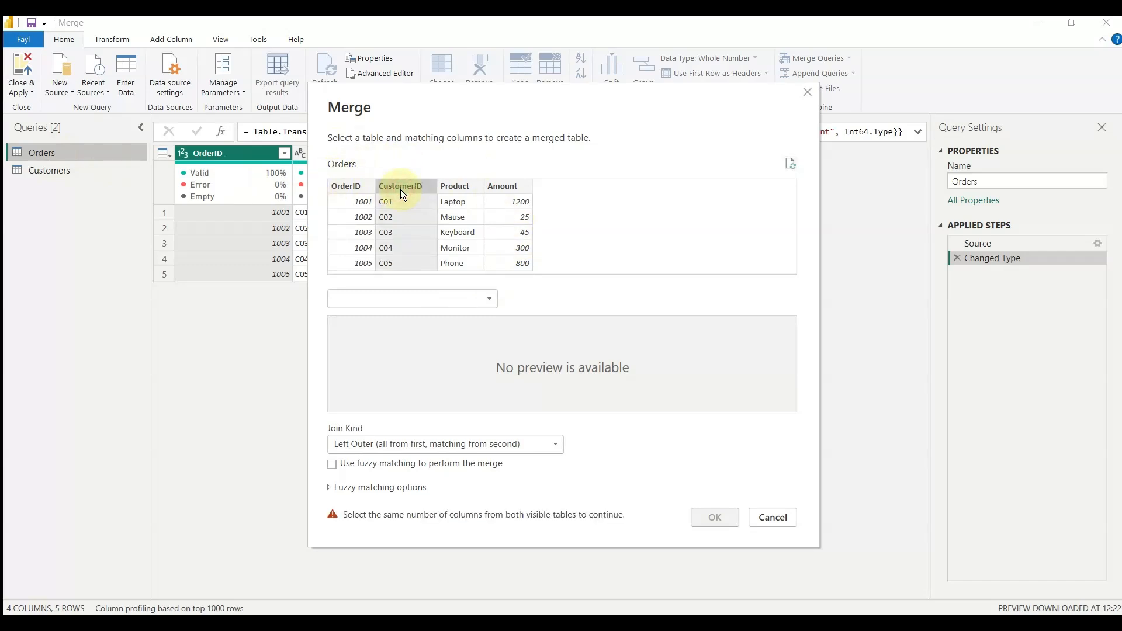
{"action": "left_click", "coordinate": [420, 295]}
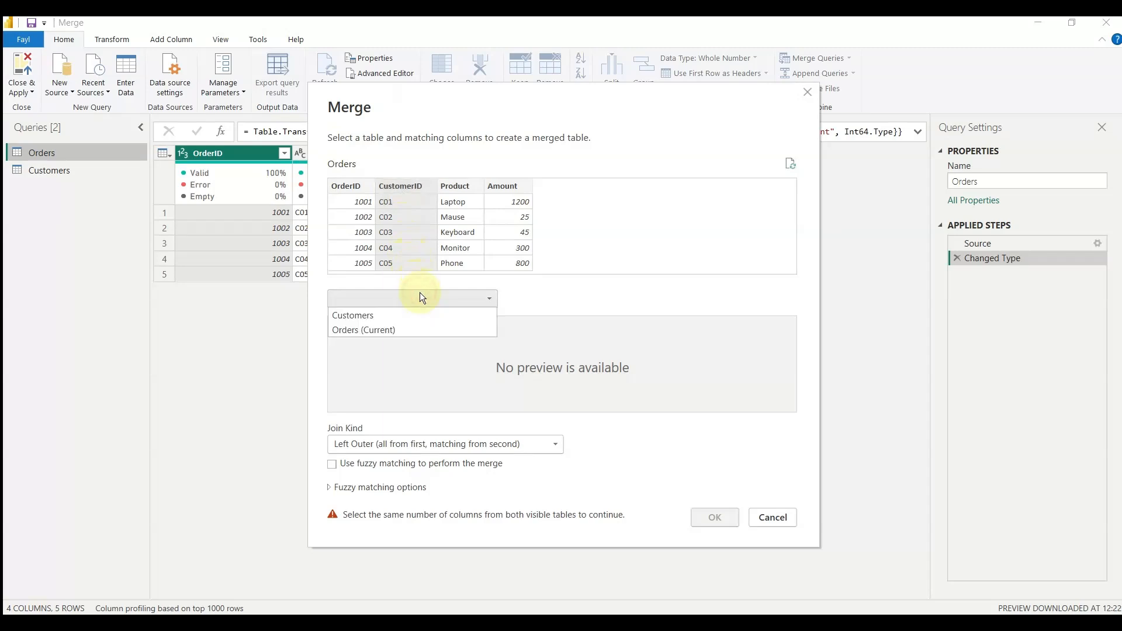
{"action": "left_click", "coordinate": [369, 319]}
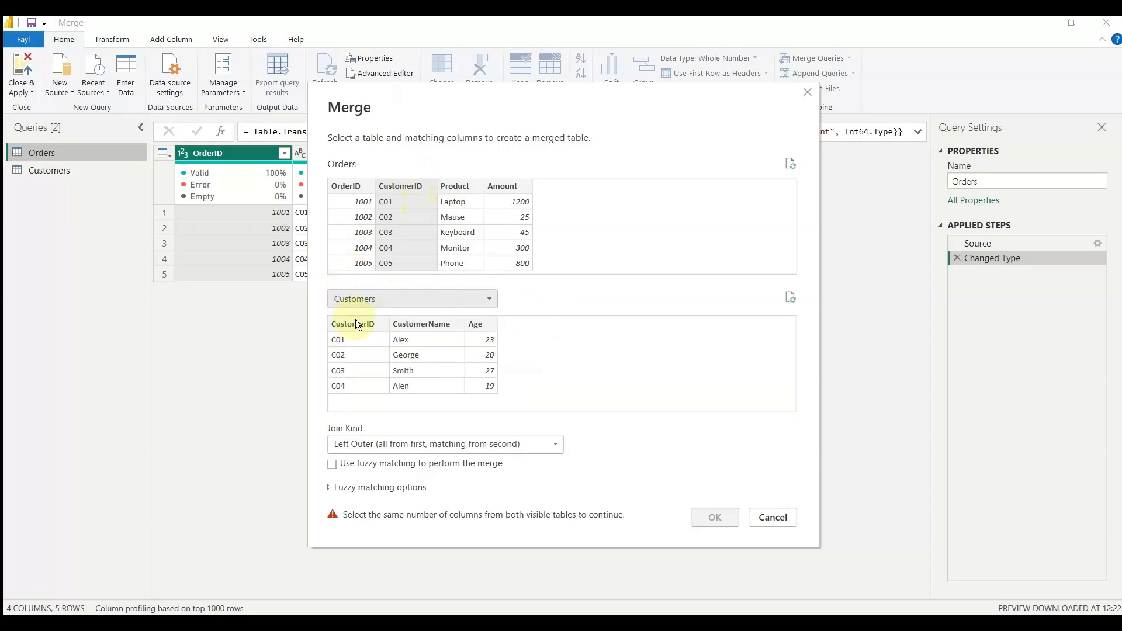
{"action": "left_click", "coordinate": [355, 323]}
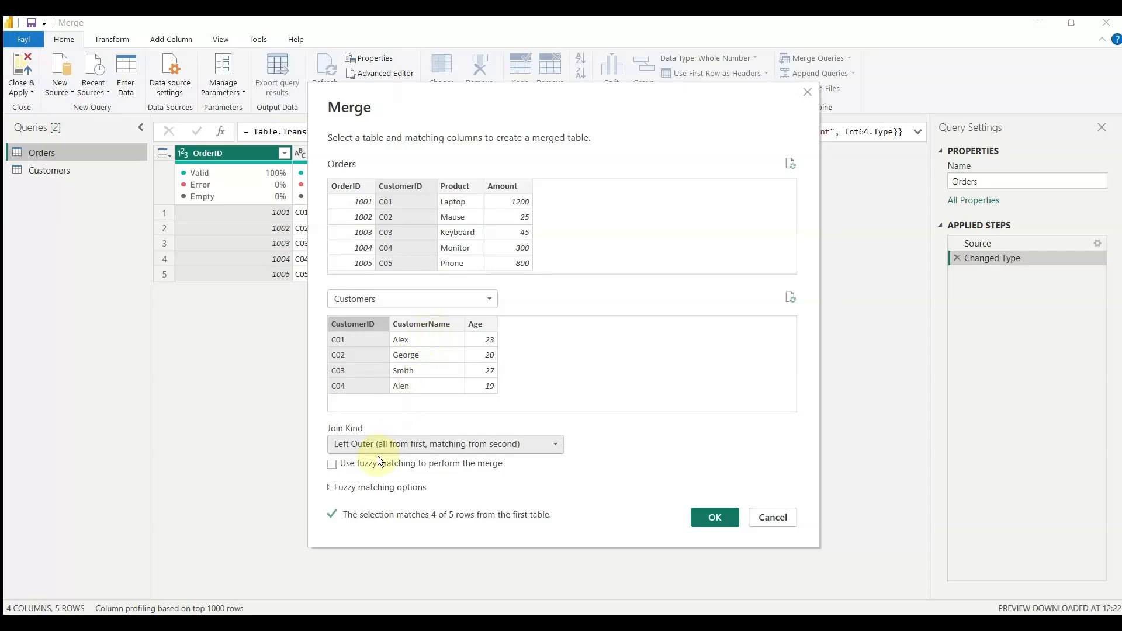
- Try out fuzzy matching and its options for the merge, and turn it off again
{"action": "left_click", "coordinate": [353, 488]}
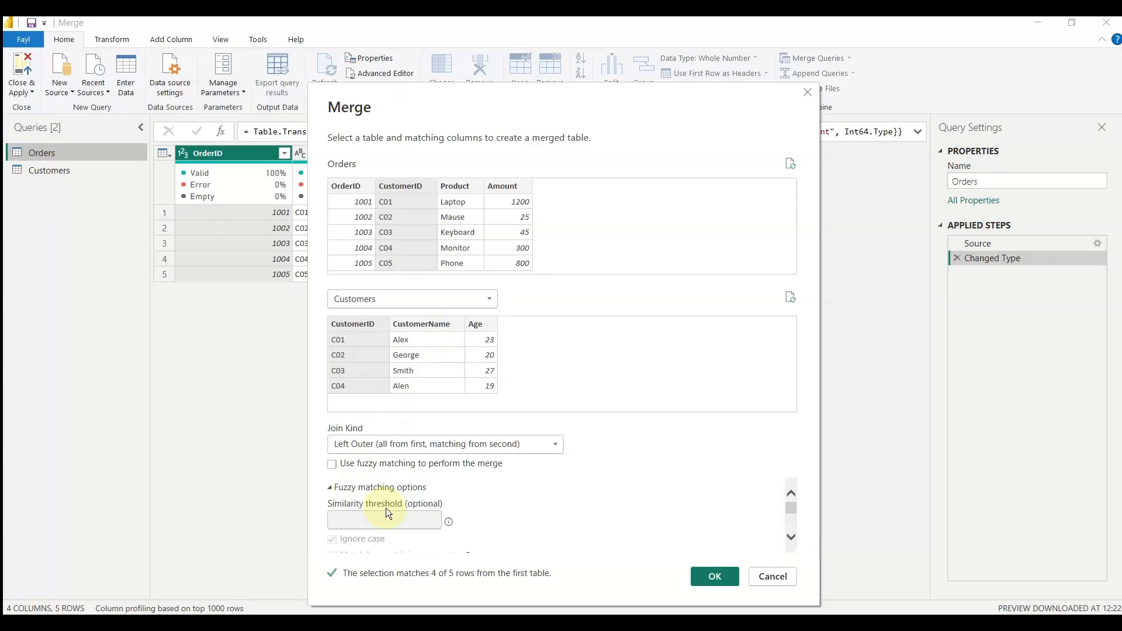
{"action": "left_click", "coordinate": [331, 464]}
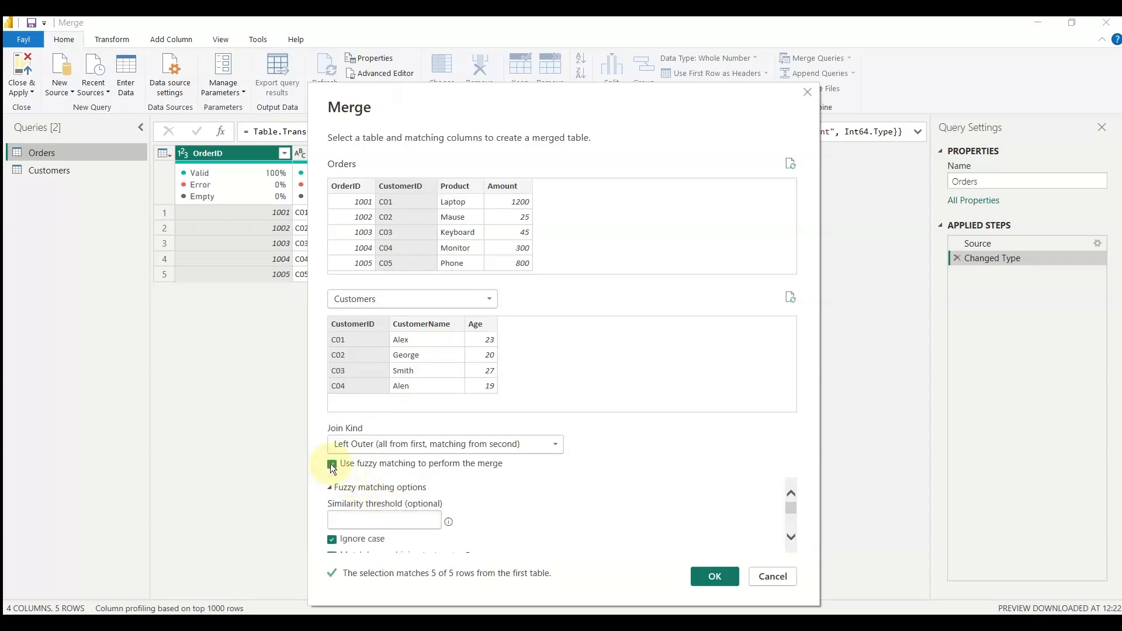
{"action": "left_click", "coordinate": [363, 523]}
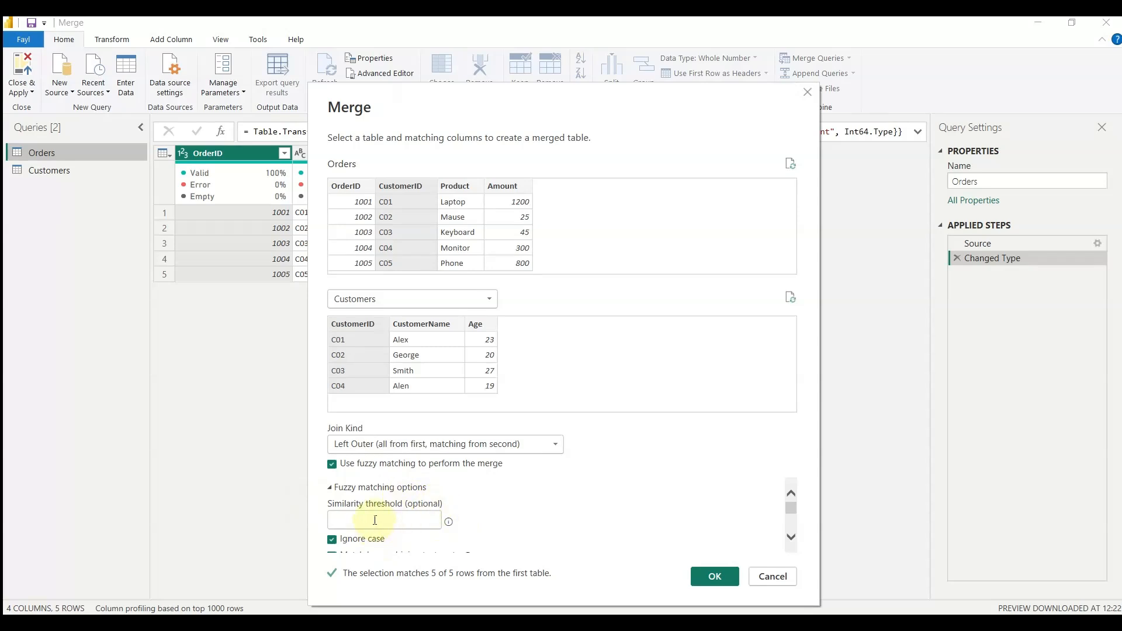
{"action": "left_click", "coordinate": [331, 487]}
{"action": "left_click", "coordinate": [333, 465]}
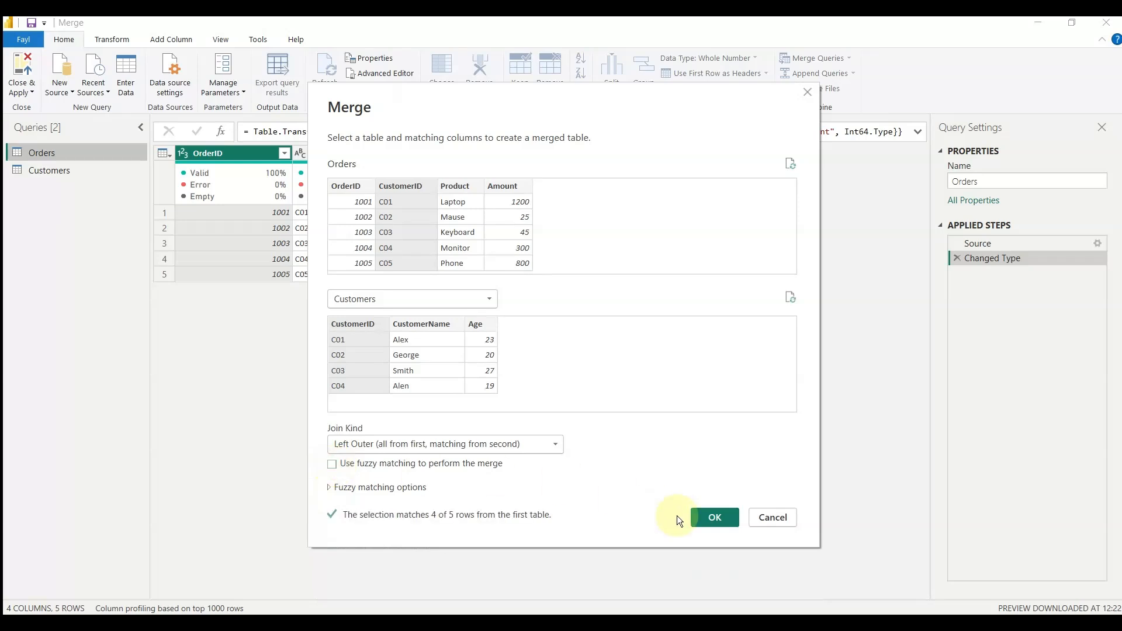
- Complete the Left Outer merge and expand only CustomerName from the Customers column, keeping the original column name as prefix
{"action": "left_click", "coordinate": [713, 520]}
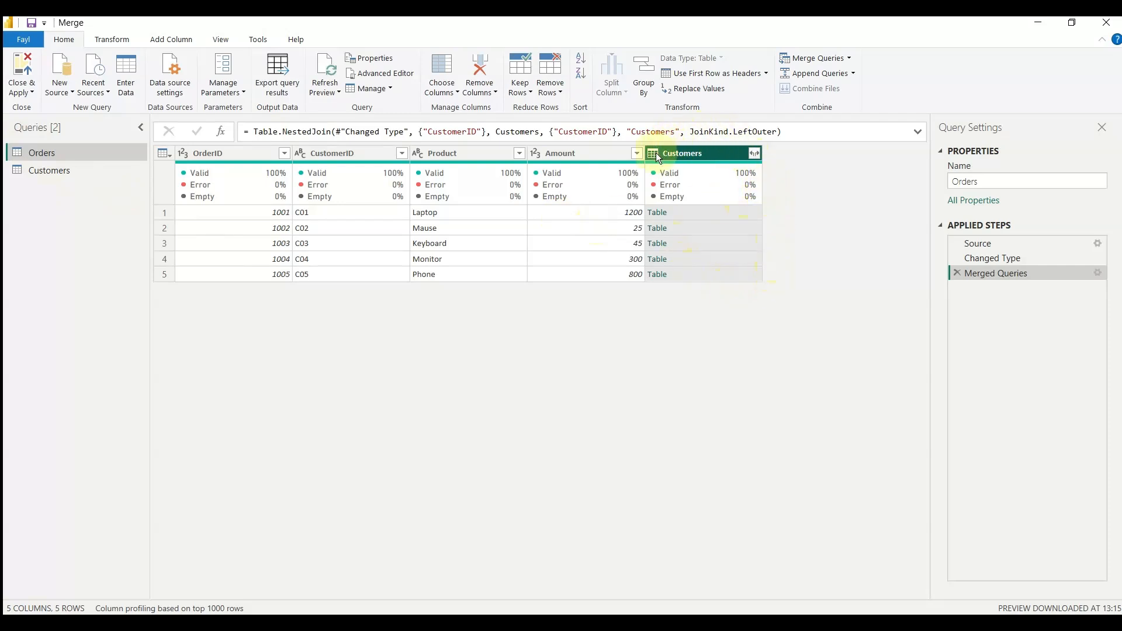
{"action": "left_click", "coordinate": [754, 153]}
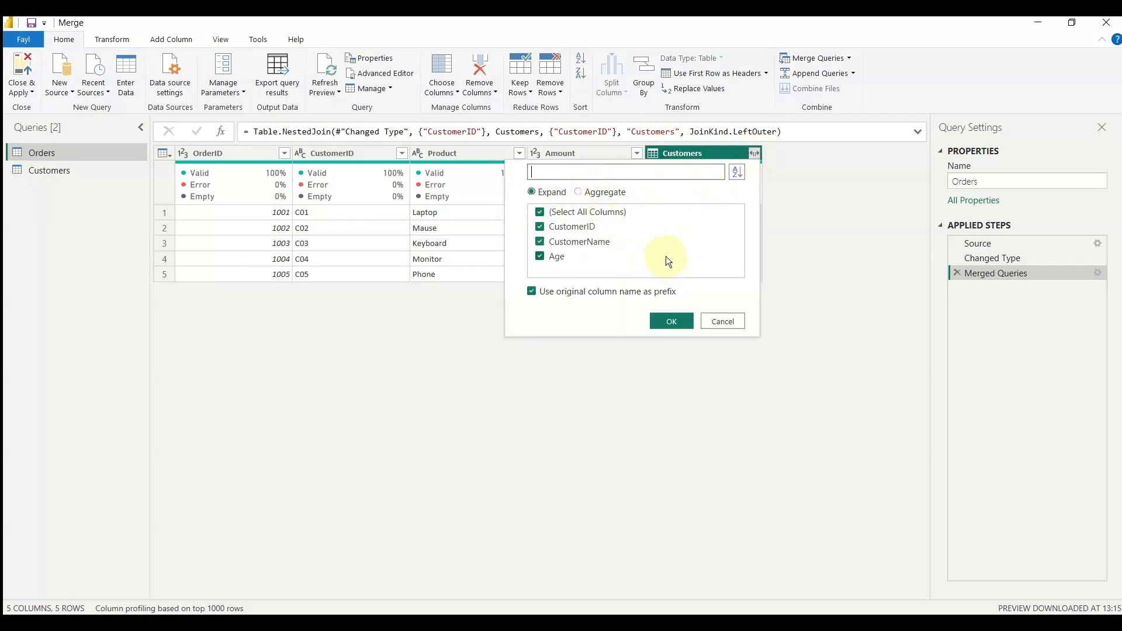
{"action": "left_click", "coordinate": [539, 213]}
{"action": "left_click", "coordinate": [541, 243]}
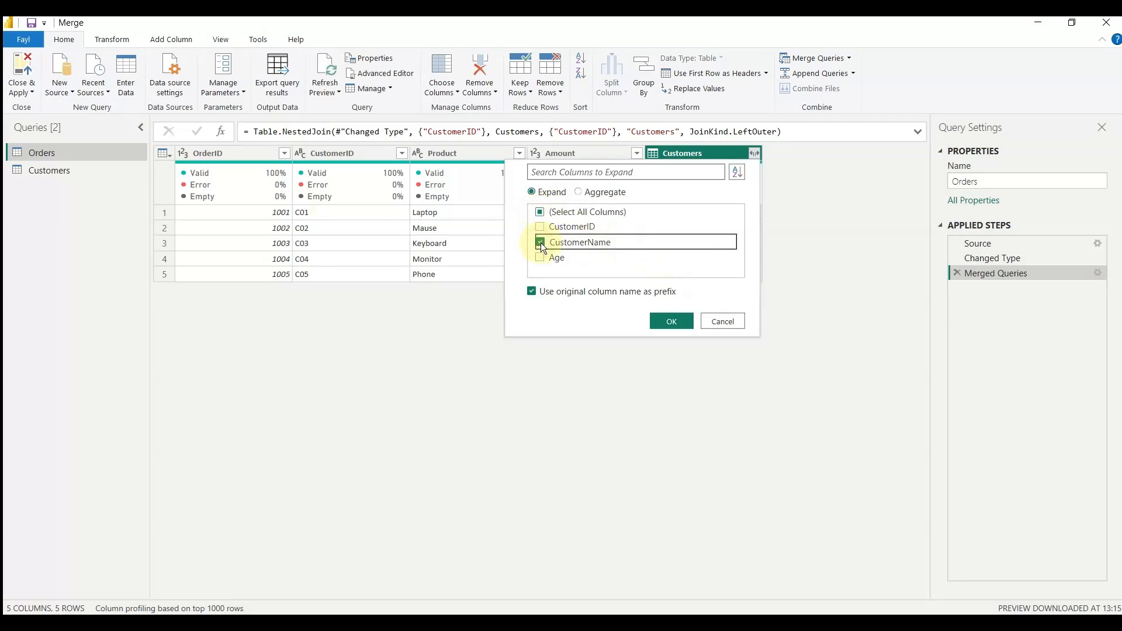
{"action": "left_click", "coordinate": [669, 322]}
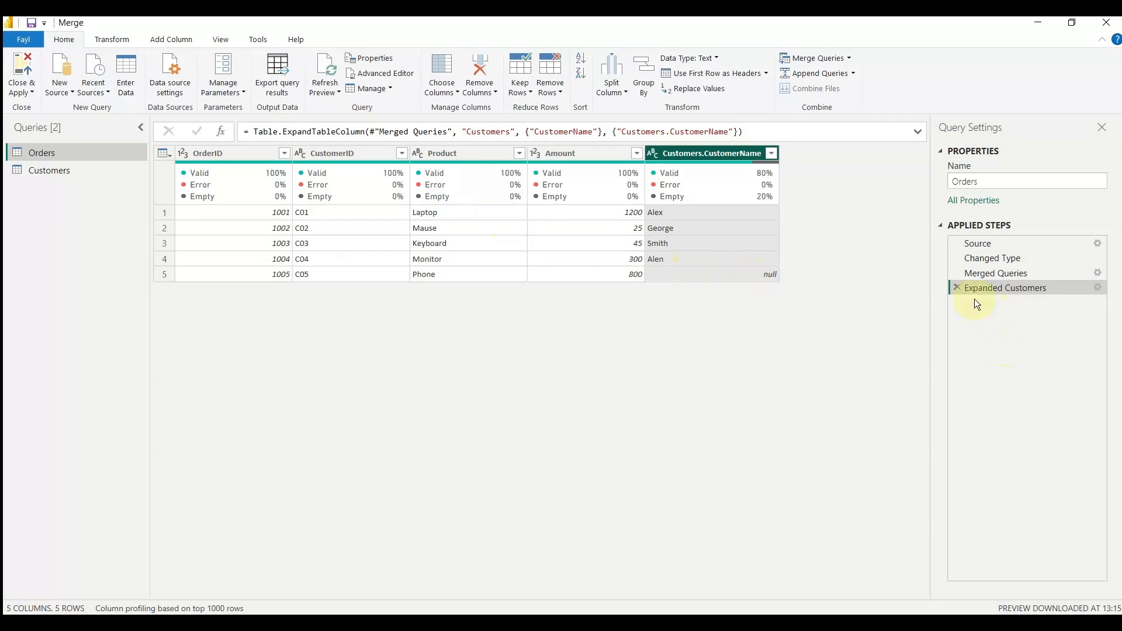
- Delete the Expanded Customers and Merged Queries steps from the Orders query
{"action": "left_click", "coordinate": [957, 288]}
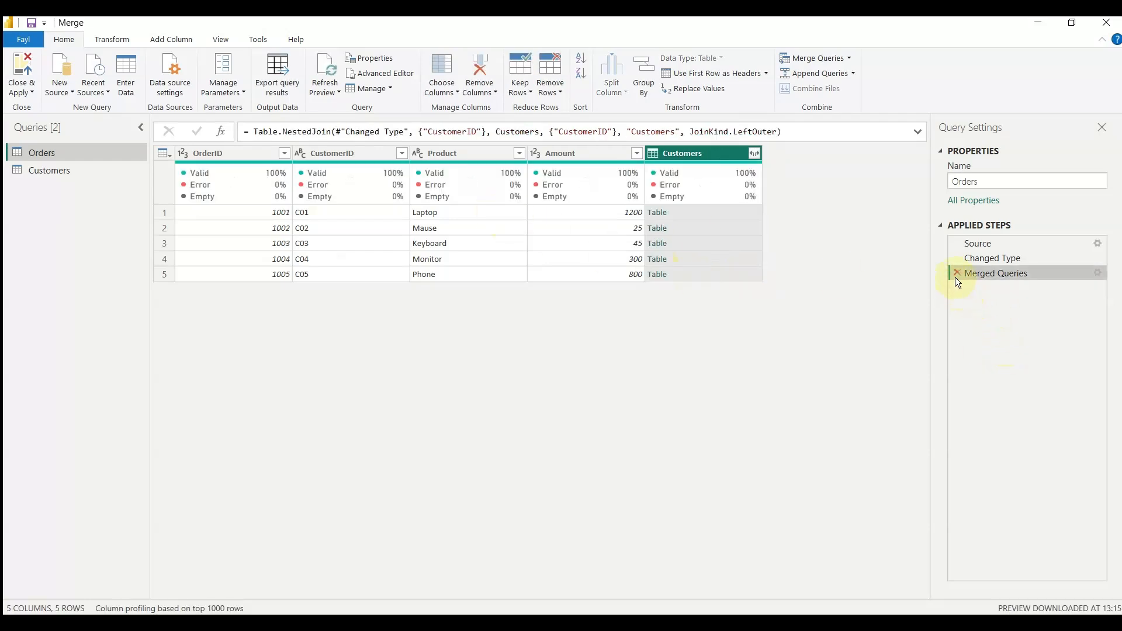
{"action": "left_click", "coordinate": [956, 275]}
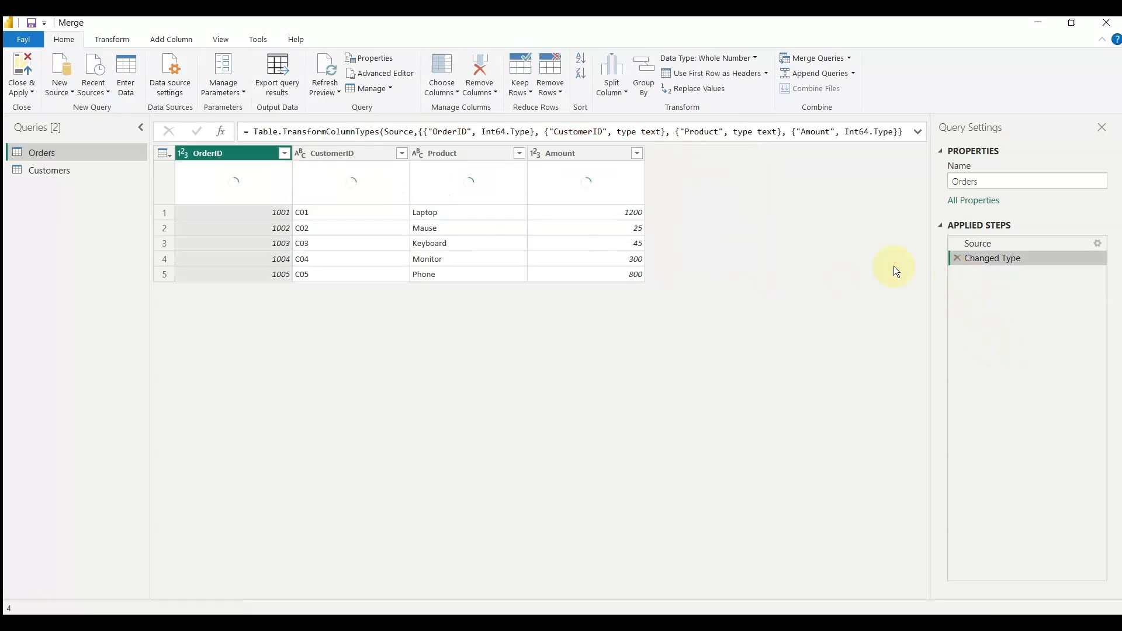
- Merge the Customers query with Orders, matching on CustomerID in both tables with a Left Outer join
{"action": "left_click", "coordinate": [19, 170]}
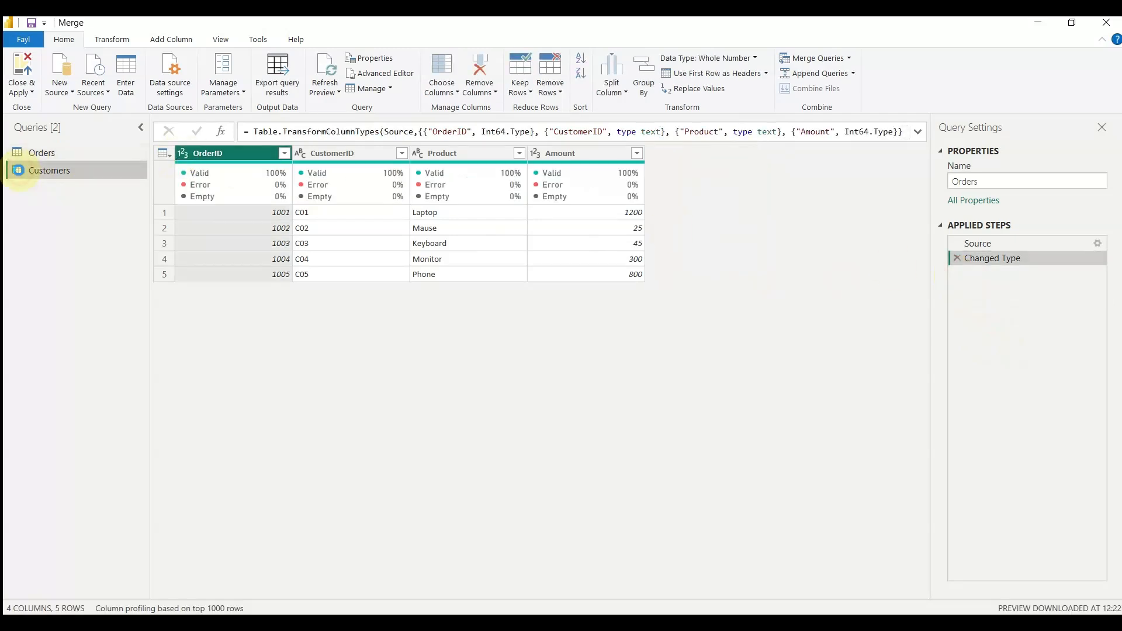
{"action": "left_click", "coordinate": [849, 59]}
{"action": "left_click", "coordinate": [826, 75]}
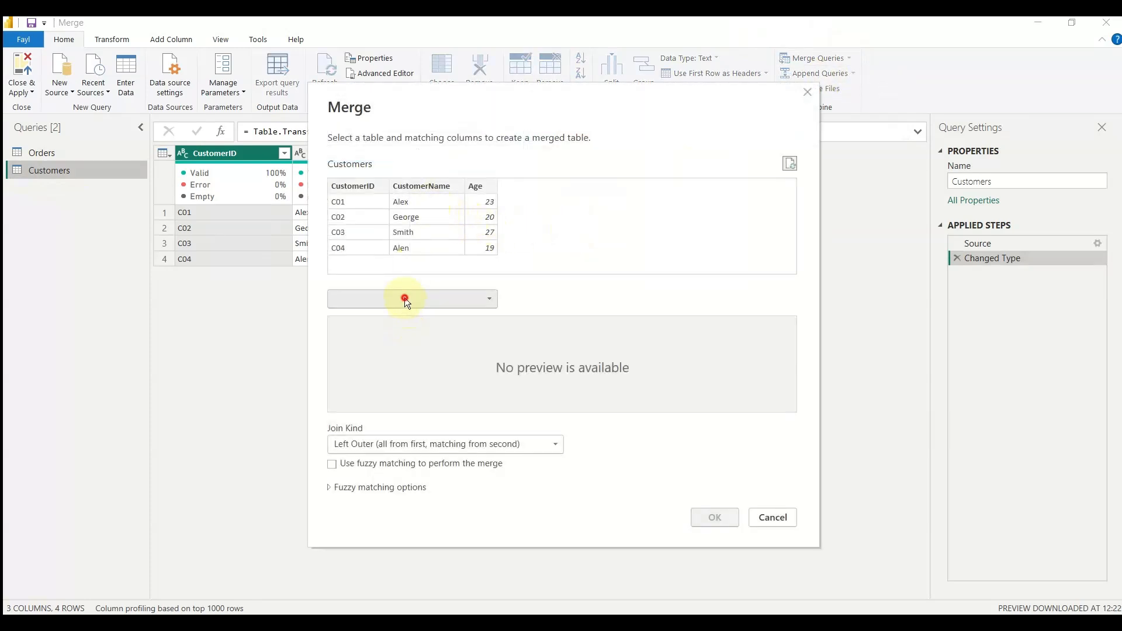
{"action": "left_click", "coordinate": [405, 297]}
{"action": "left_click", "coordinate": [363, 327]}
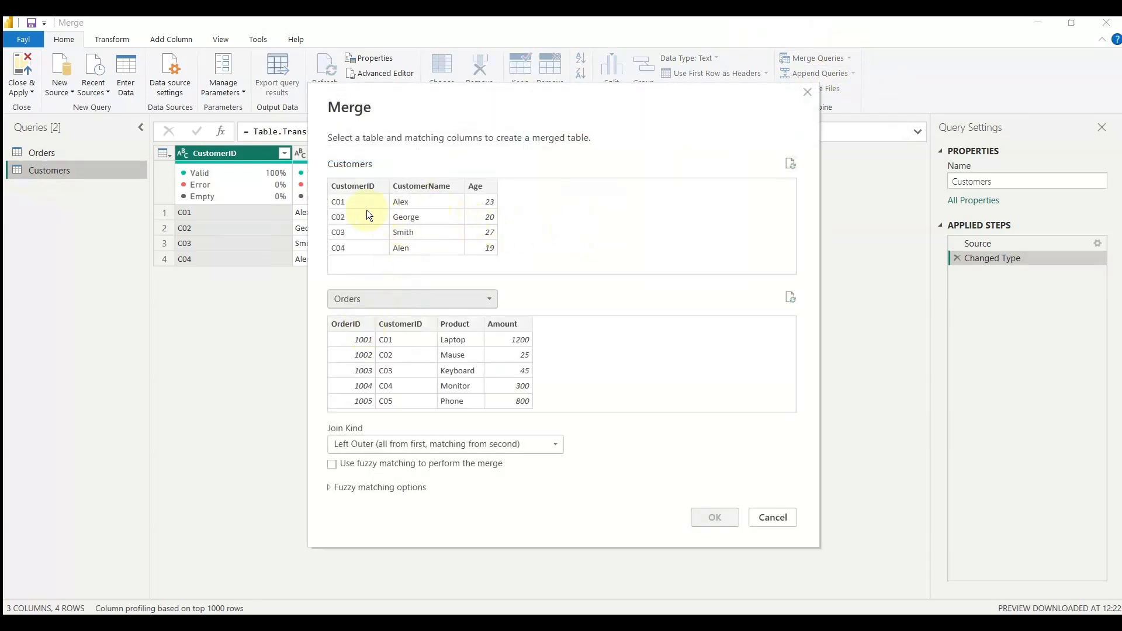
{"action": "left_click", "coordinate": [351, 187]}
{"action": "left_click", "coordinate": [404, 325]}
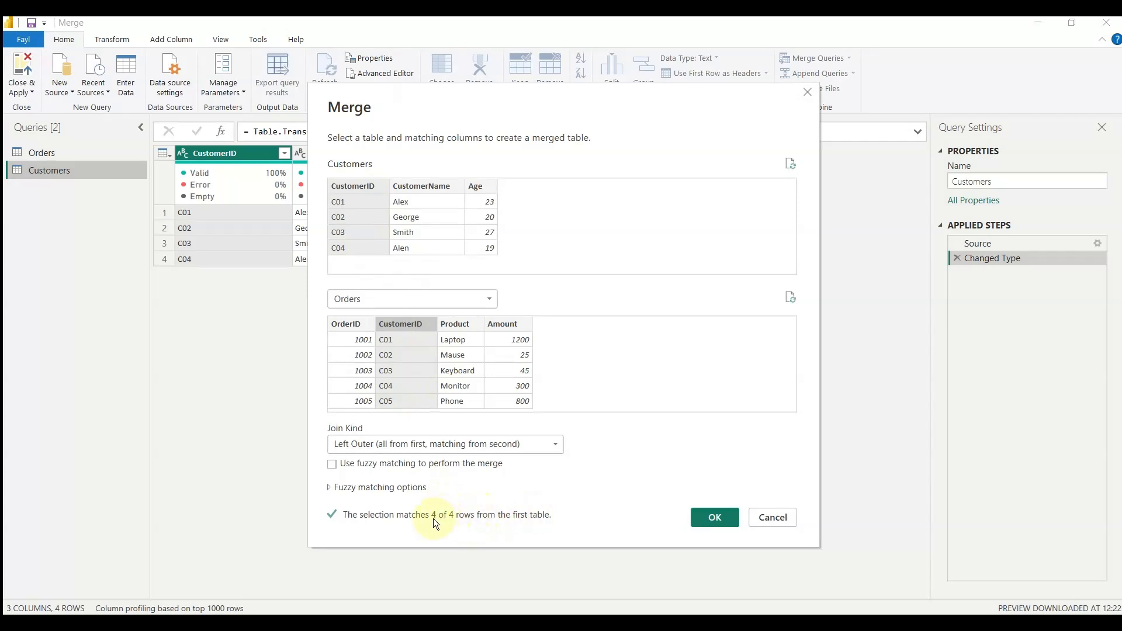
{"action": "left_click", "coordinate": [714, 517]}
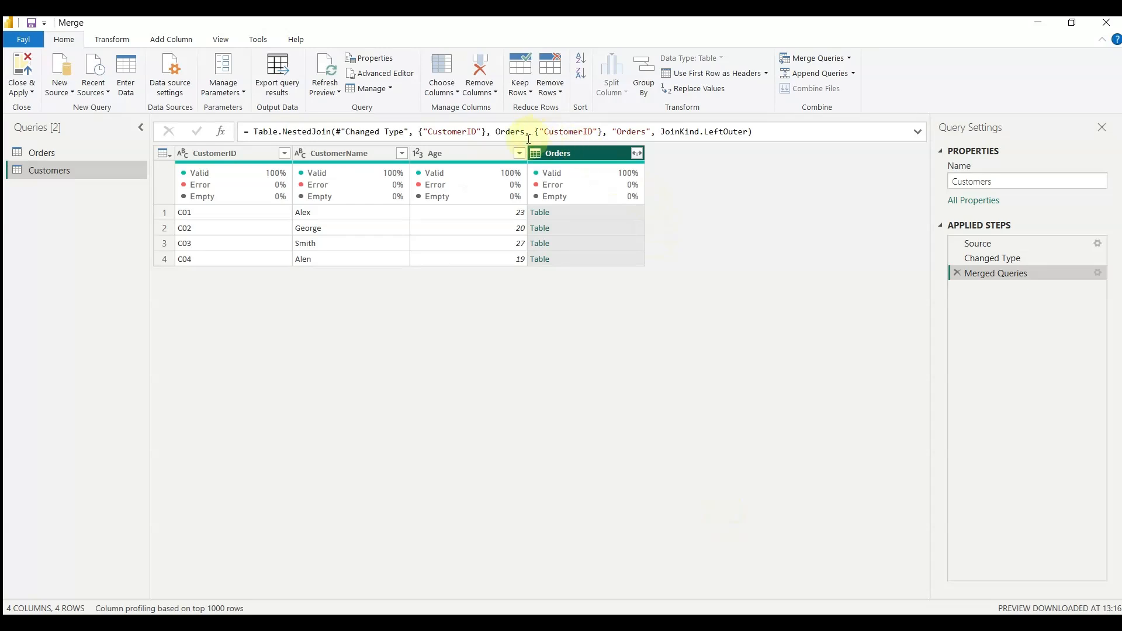
- Expand all columns of the merged Orders column, keeping the original column name as prefix
{"action": "left_click", "coordinate": [637, 154]}
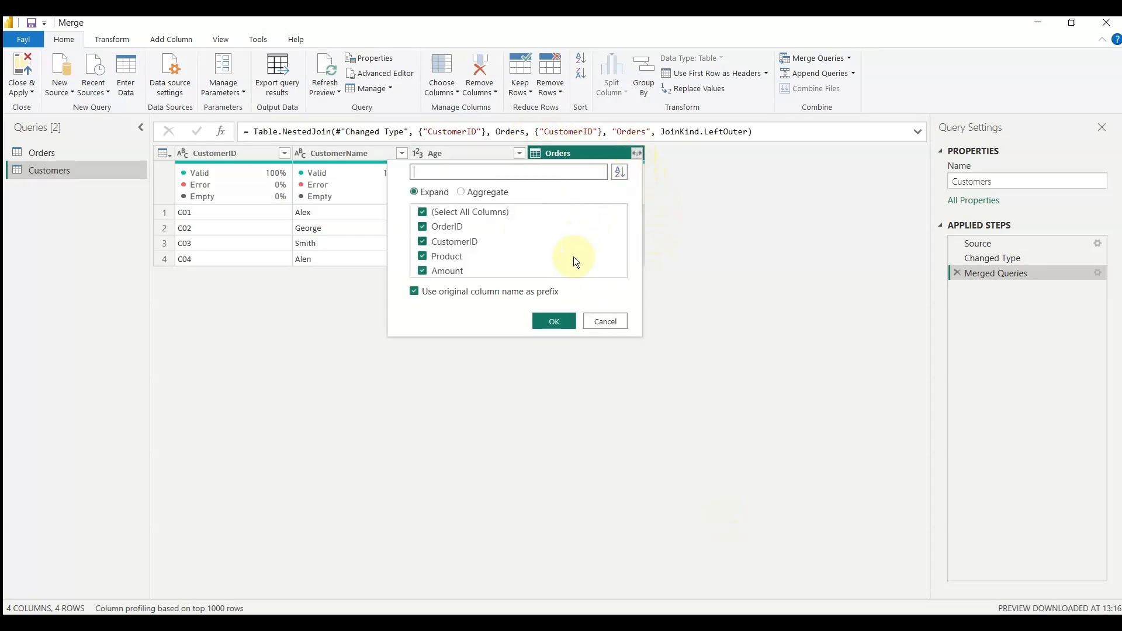
{"action": "left_click", "coordinate": [555, 321]}
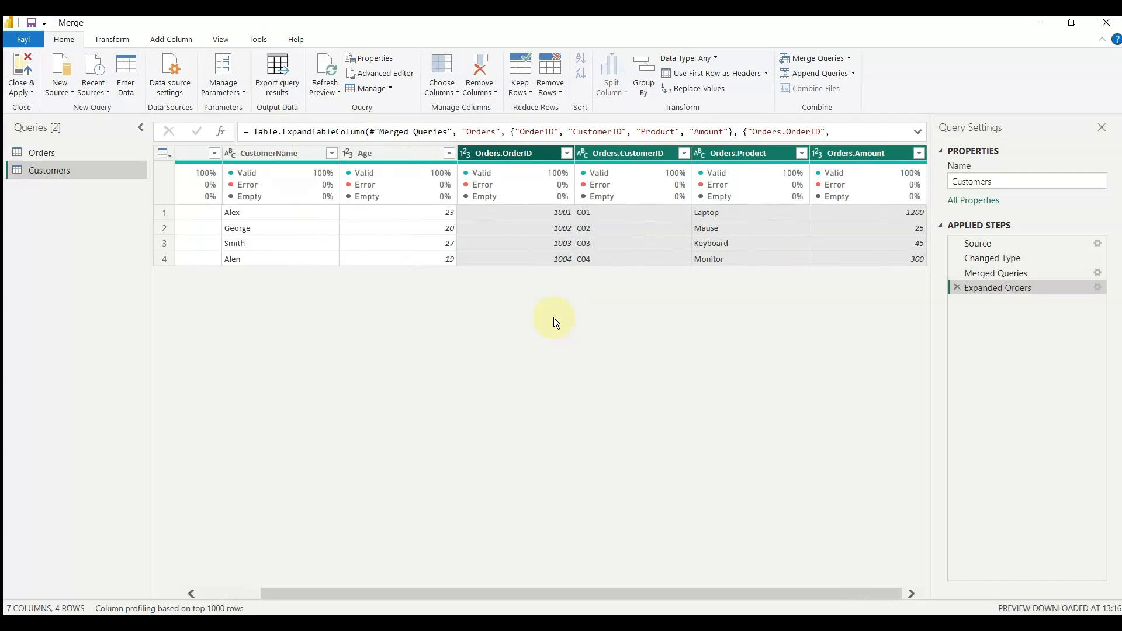
{"action": "scroll", "coordinate": [553, 317], "scroll_direction": "left", "scroll_amount": 2}
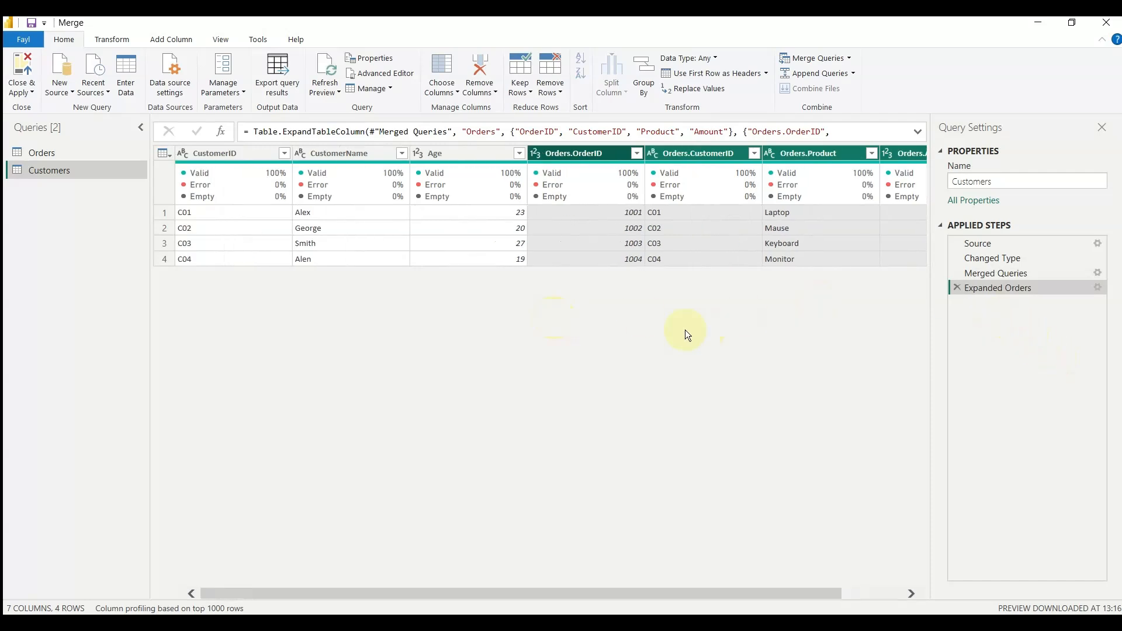
- Review both queries and delete the Expanded Orders and Merged Queries steps from the Customers query
{"action": "left_click", "coordinate": [54, 154]}
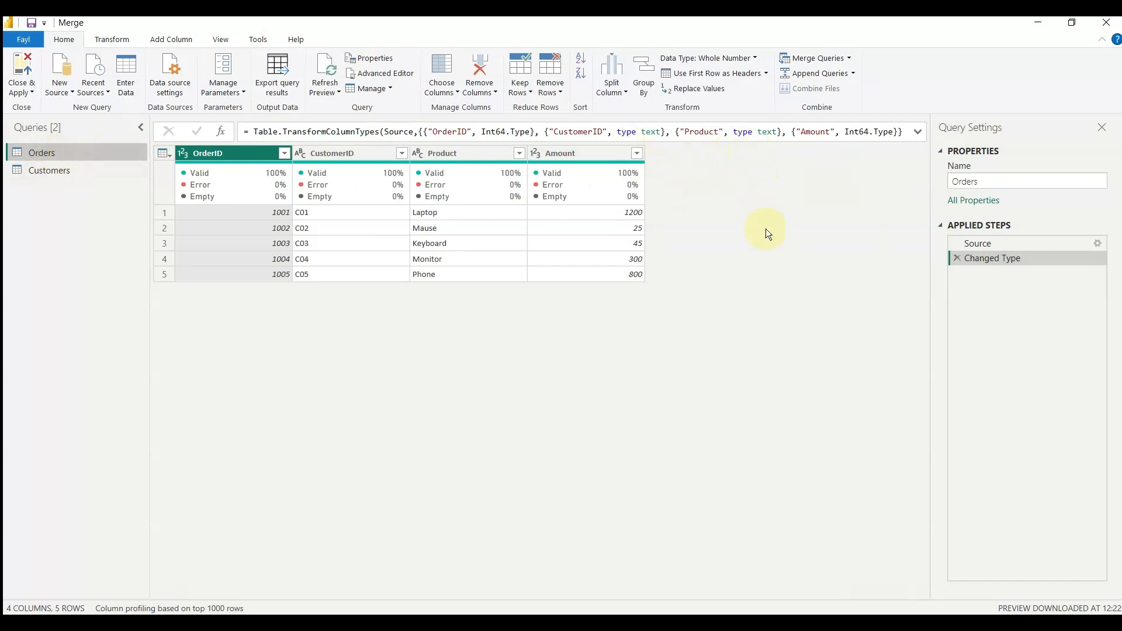
{"action": "left_click", "coordinate": [49, 171]}
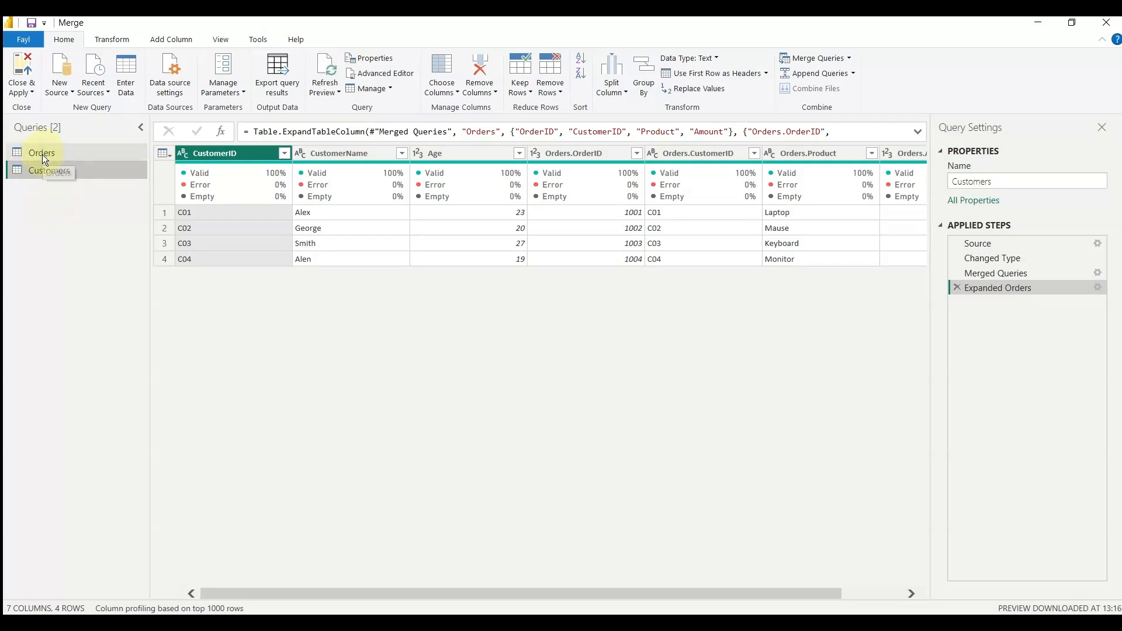
{"action": "left_click", "coordinate": [956, 288]}
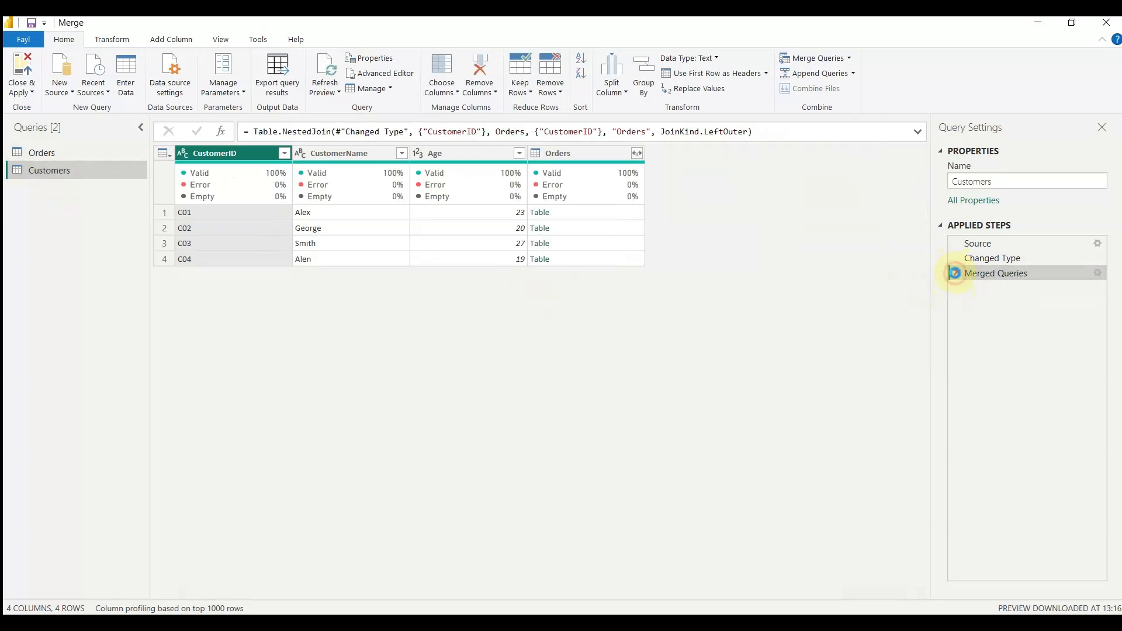
{"action": "left_click", "coordinate": [955, 273]}
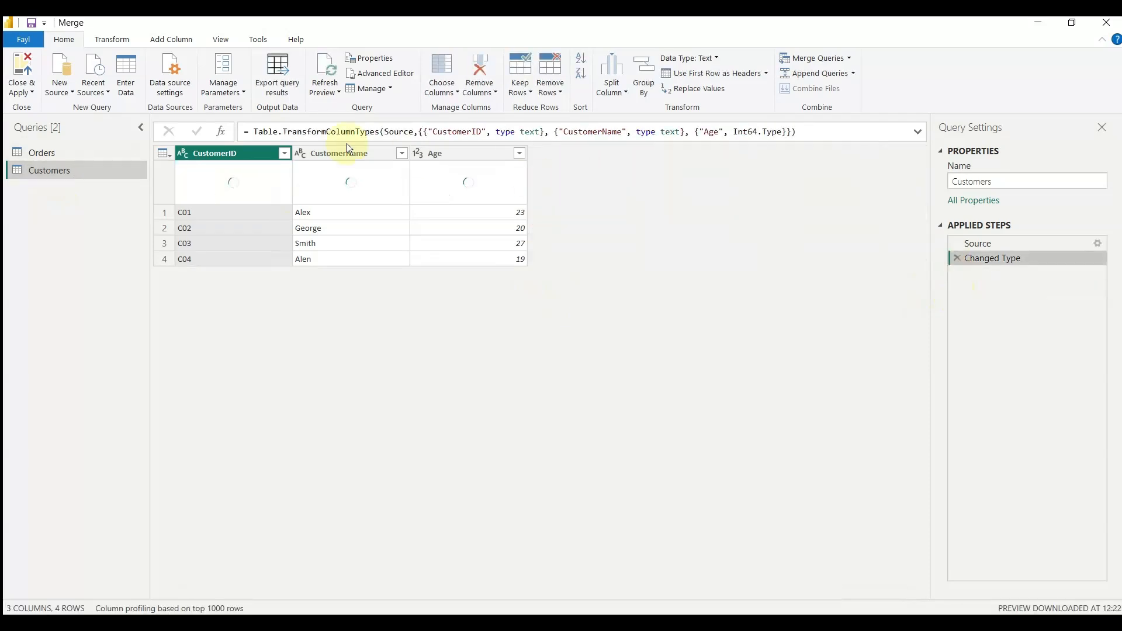
- Merge the Orders query with Customers as a new query, matching on CustomerID in both tables with a Left Outer join
{"action": "left_click", "coordinate": [67, 154]}
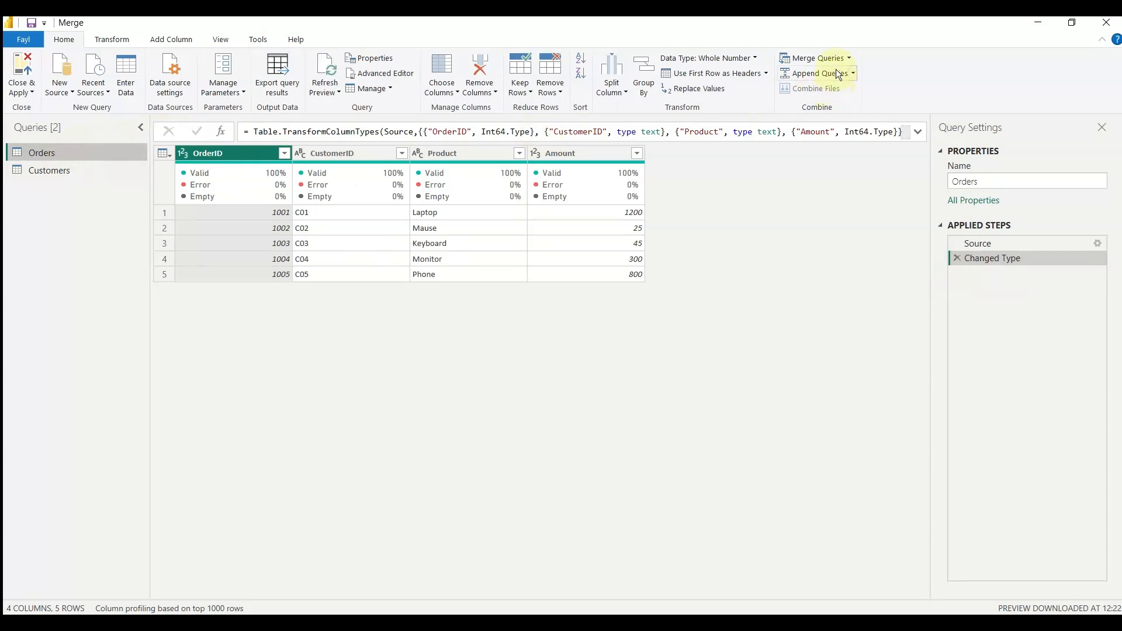
{"action": "left_click", "coordinate": [848, 58]}
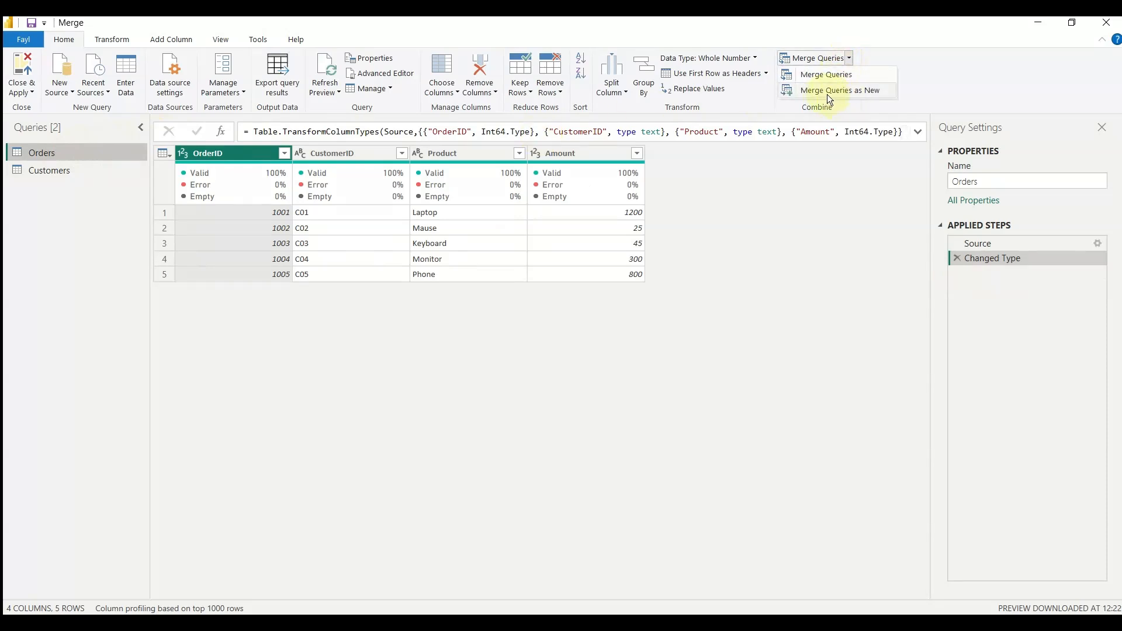
{"action": "left_click", "coordinate": [865, 93]}
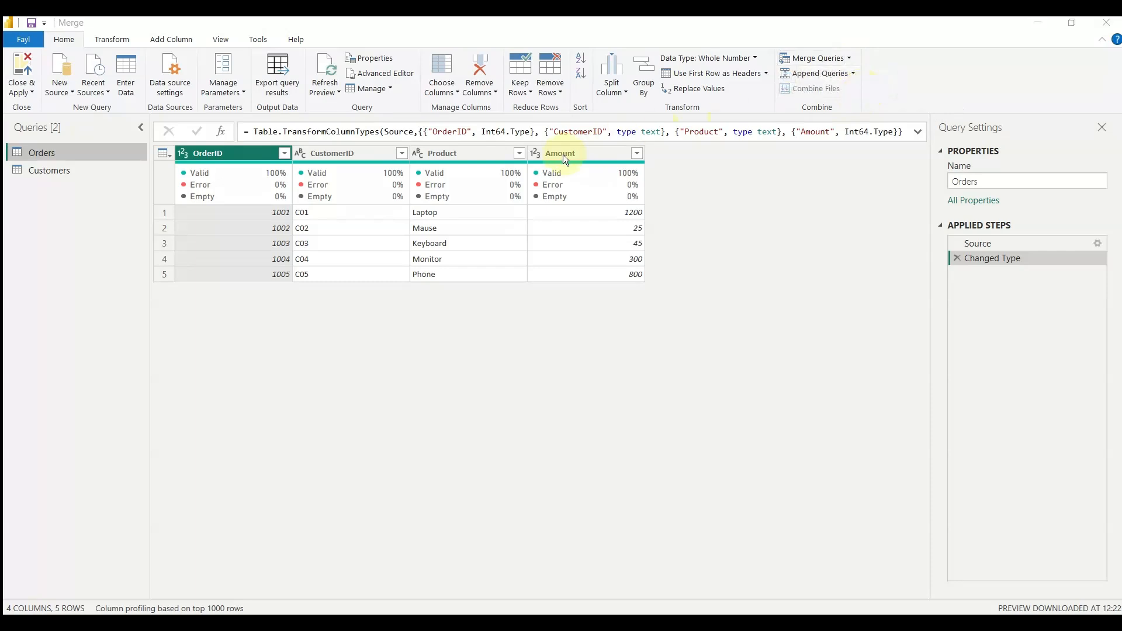
{"action": "left_click", "coordinate": [412, 301]}
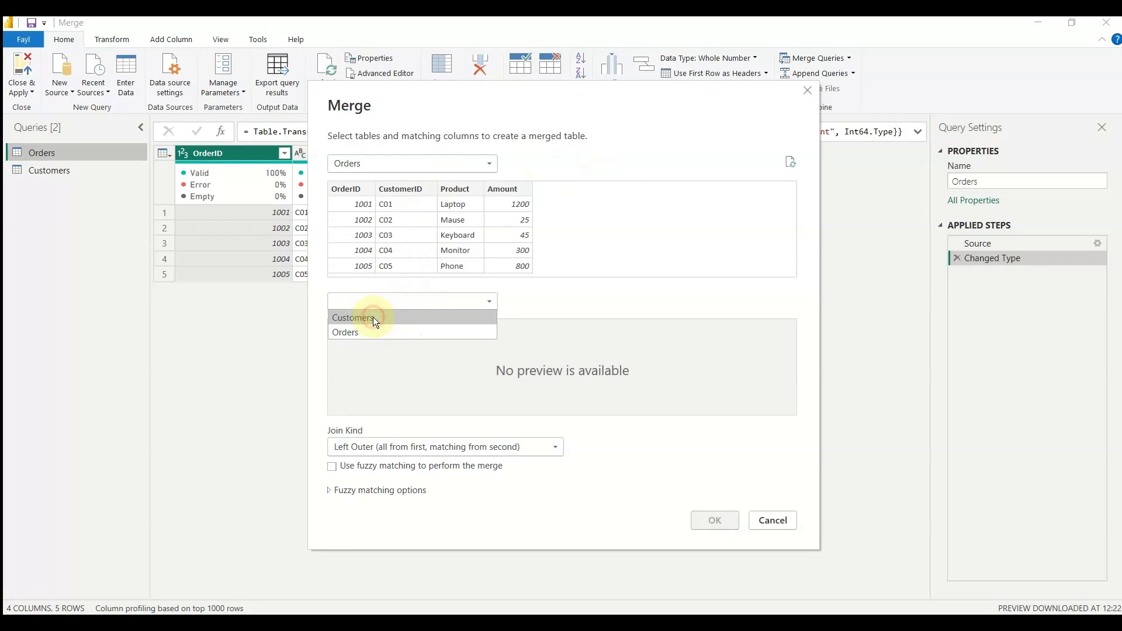
{"action": "left_click", "coordinate": [373, 317]}
{"action": "left_click", "coordinate": [397, 191]}
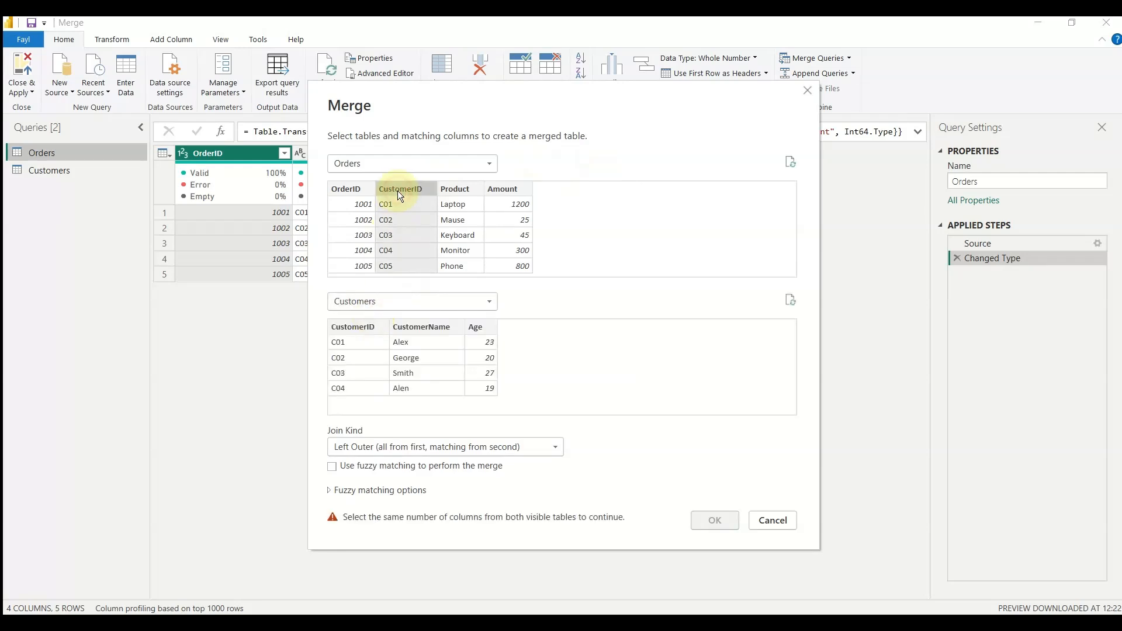
{"action": "left_click", "coordinate": [357, 328]}
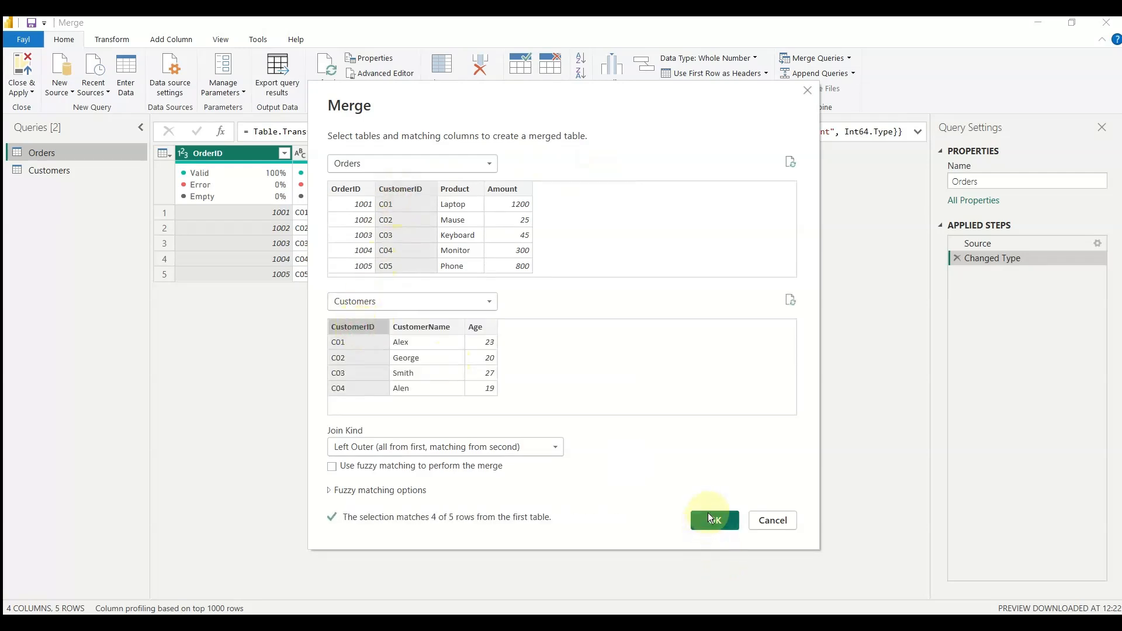
{"action": "left_click", "coordinate": [709, 518]}
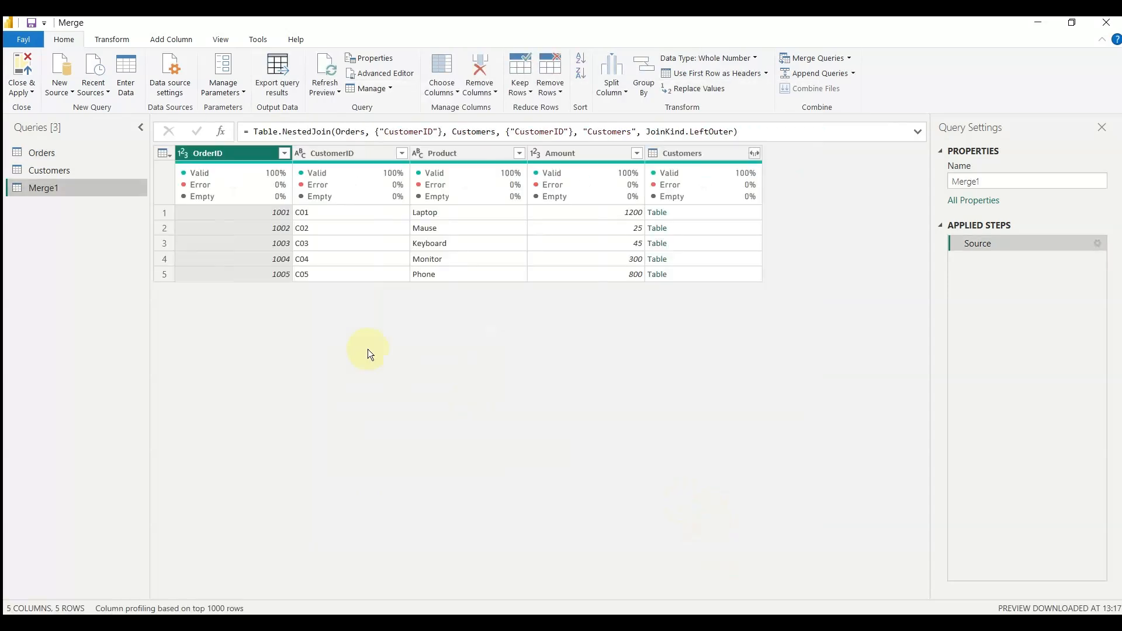
- Review the Orders and Customers queries and expand only CustomerName from the Customers column of Merge1, keeping the original column name as prefix
{"action": "left_click", "coordinate": [44, 152]}
{"action": "left_click", "coordinate": [56, 170]}
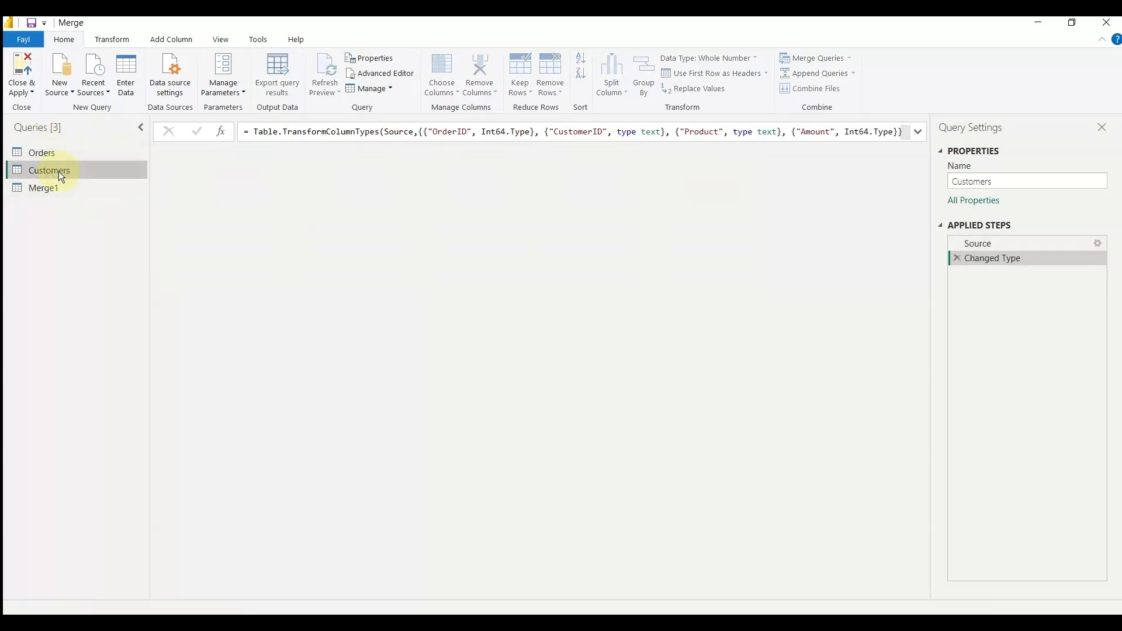
{"action": "left_click", "coordinate": [58, 187]}
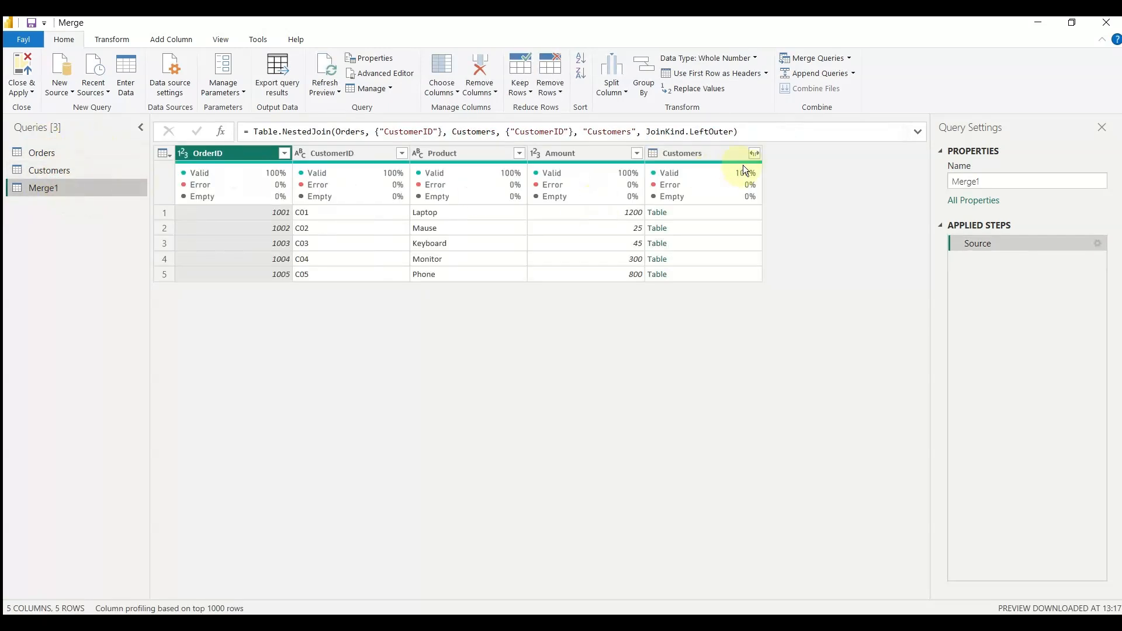
{"action": "left_click", "coordinate": [755, 153]}
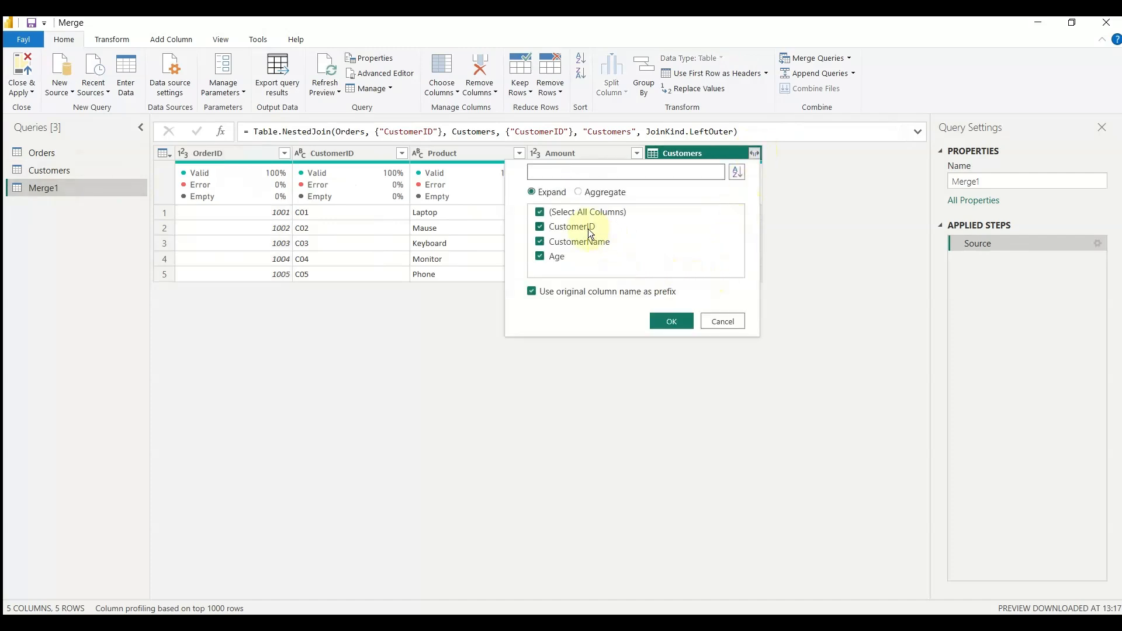
{"action": "left_click", "coordinate": [539, 213]}
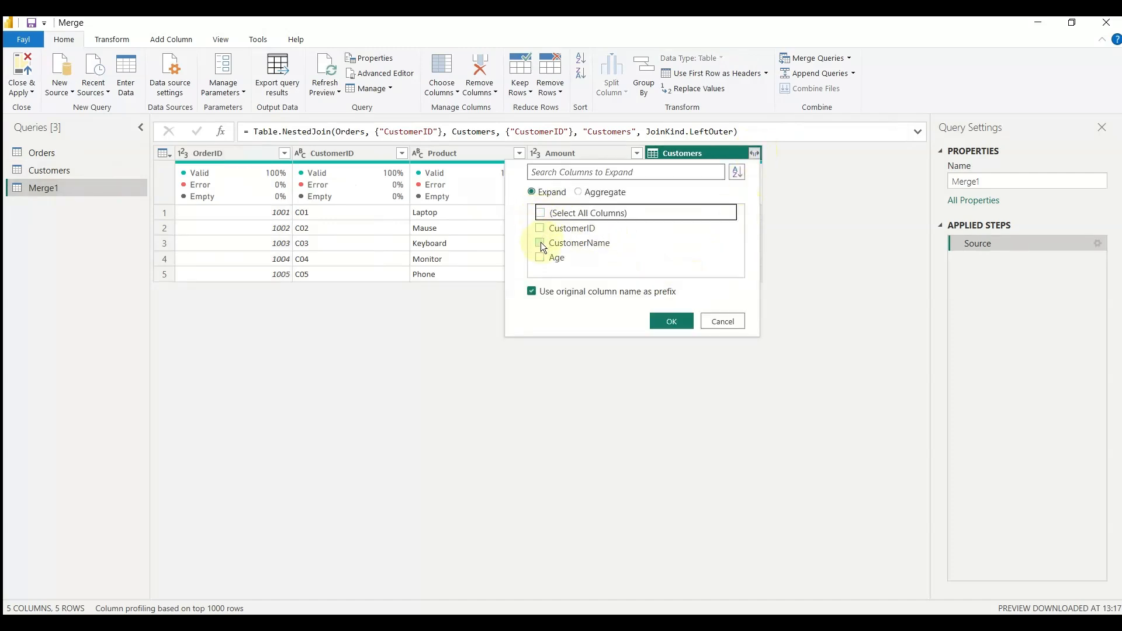
{"action": "left_click", "coordinate": [541, 242]}
{"action": "left_click", "coordinate": [665, 315]}
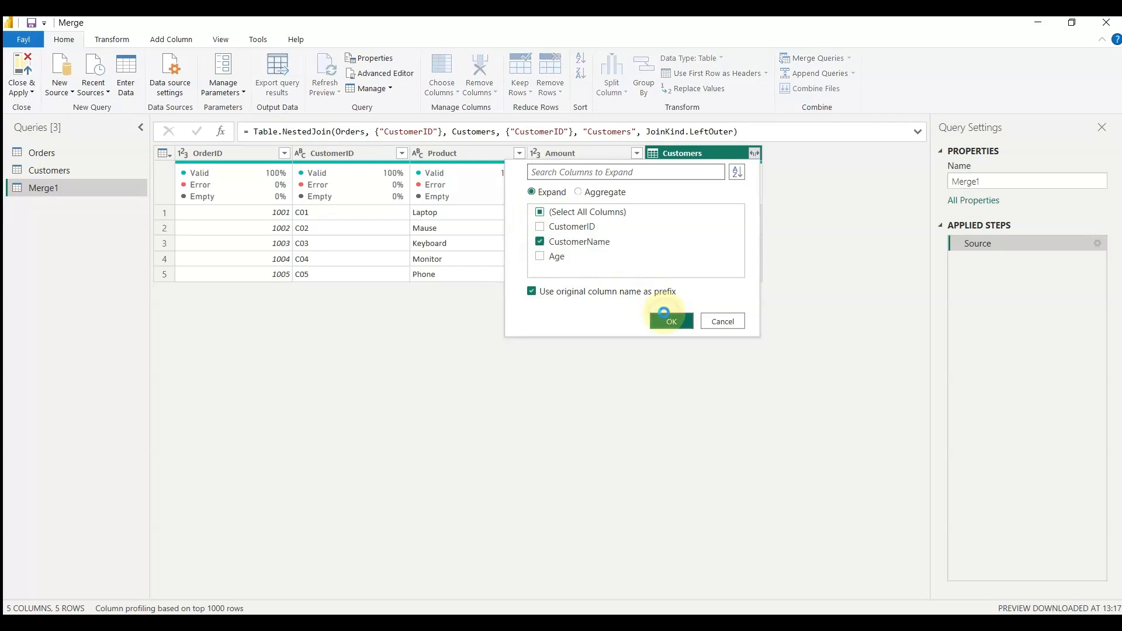